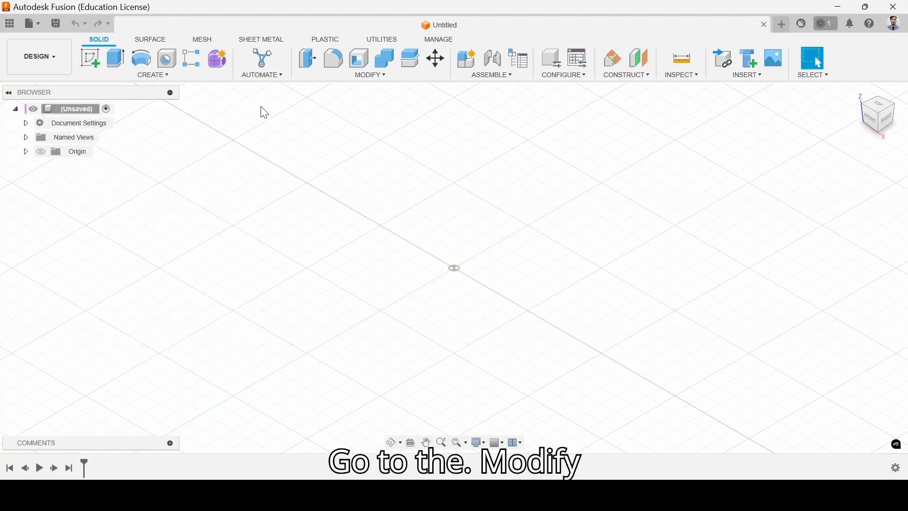
Create two user parameters in millimetres: Height with the expression 50 and Width with the expression 30
left_click(353, 75)
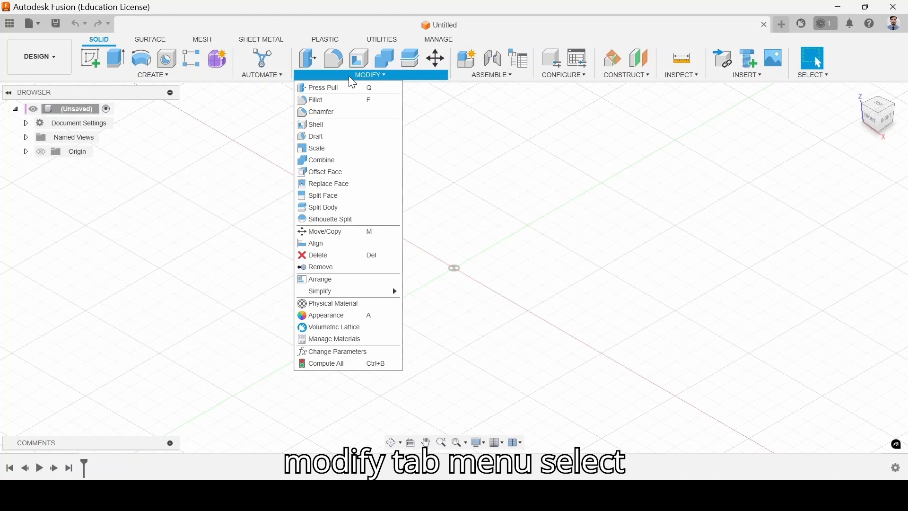
left_click(327, 352)
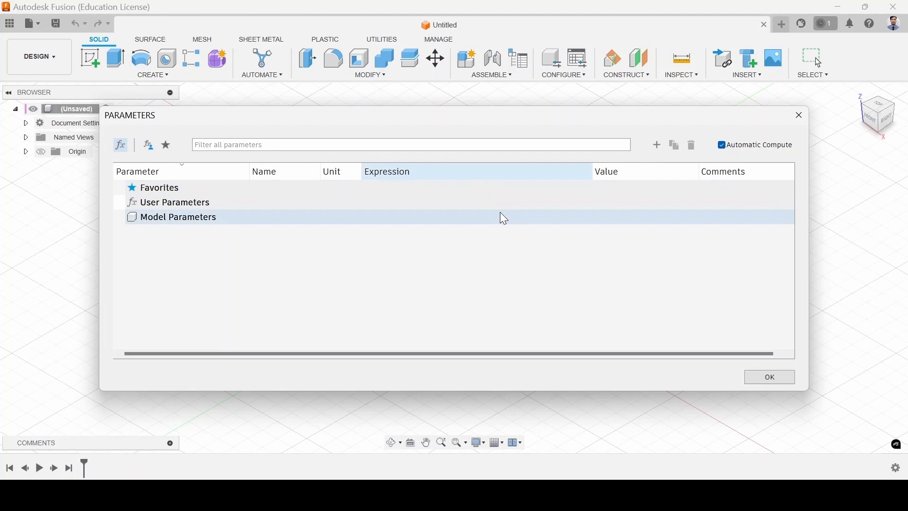
left_click(652, 145)
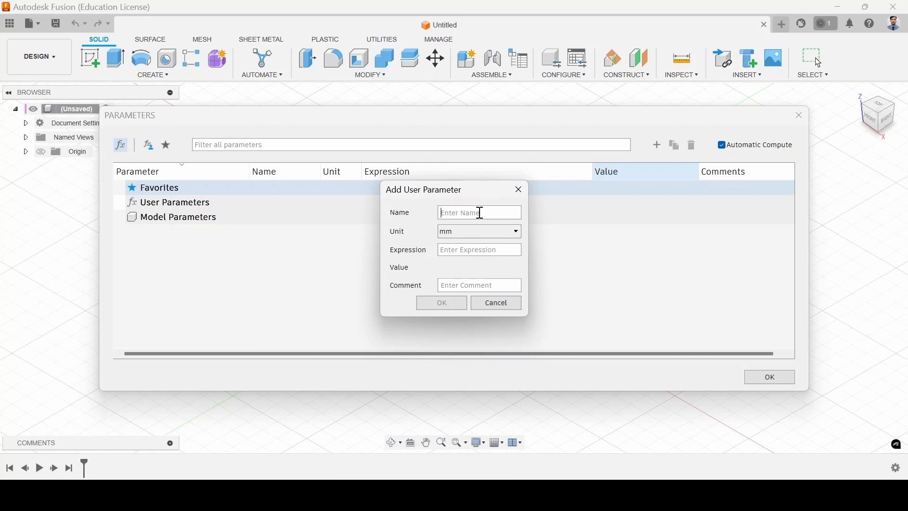
type("Height")
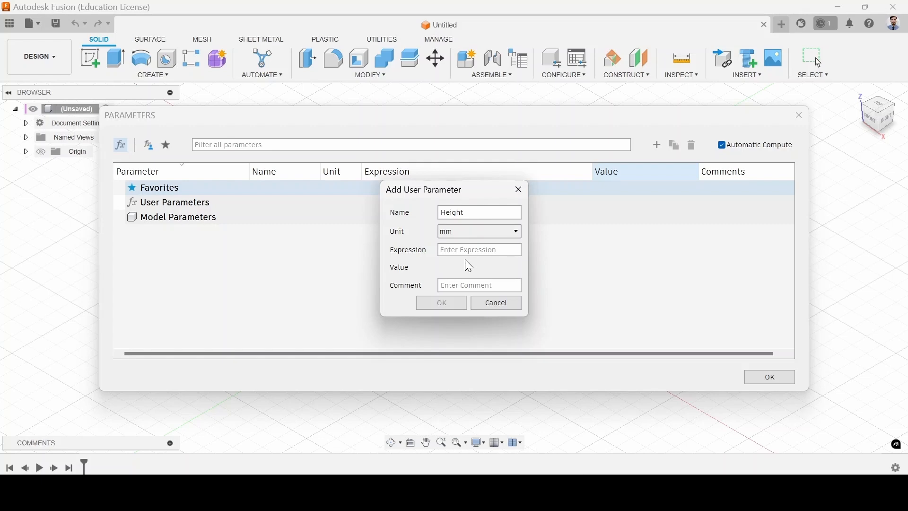
type("50")
left_click(433, 304)
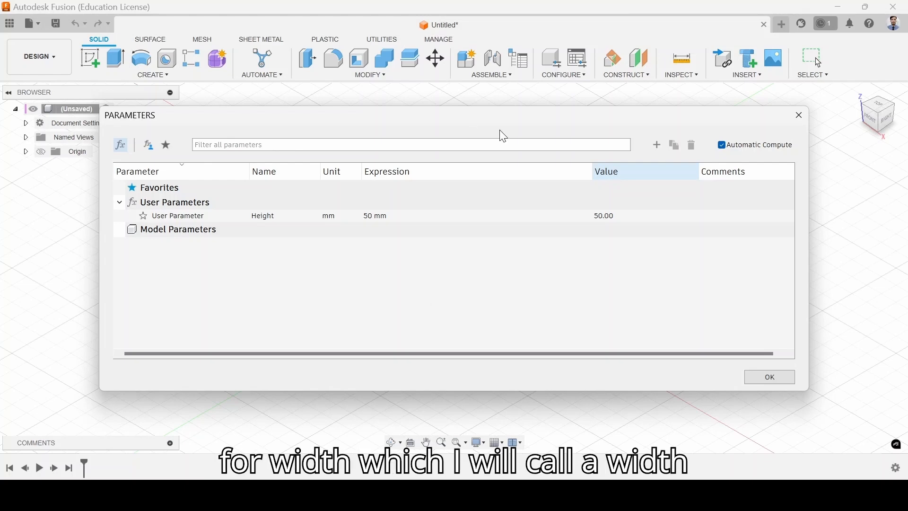
left_click(659, 147)
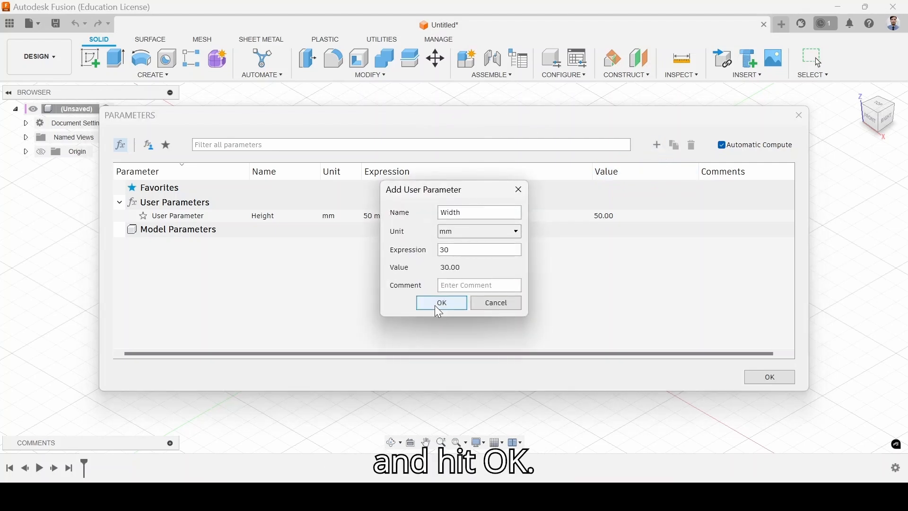
left_click(434, 304)
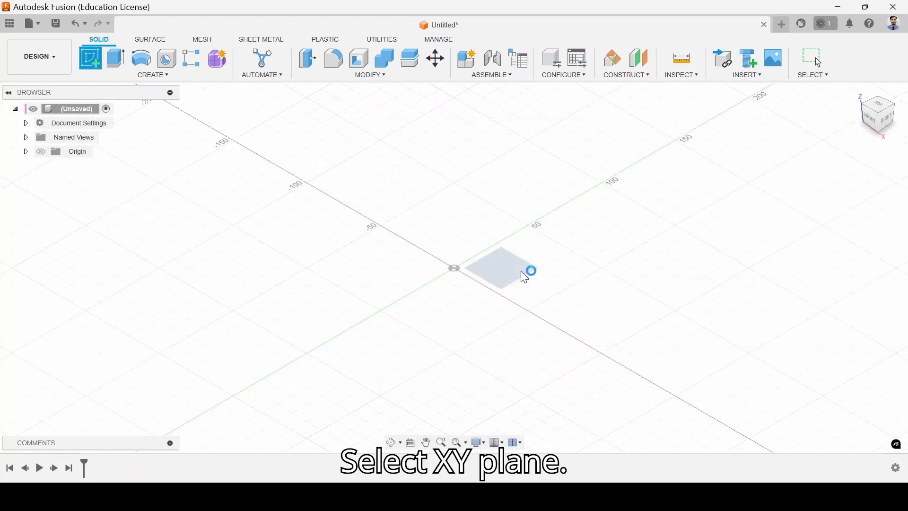
Sketch a center rectangle at the origin on the XY plane, dimensioned horizontally with the Width parameter and vertically with Height
left_click(521, 272)
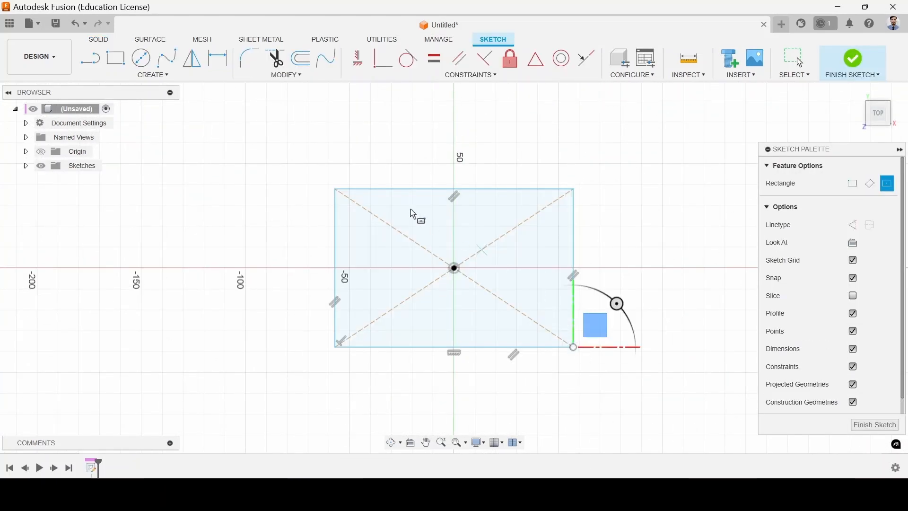
key("d")
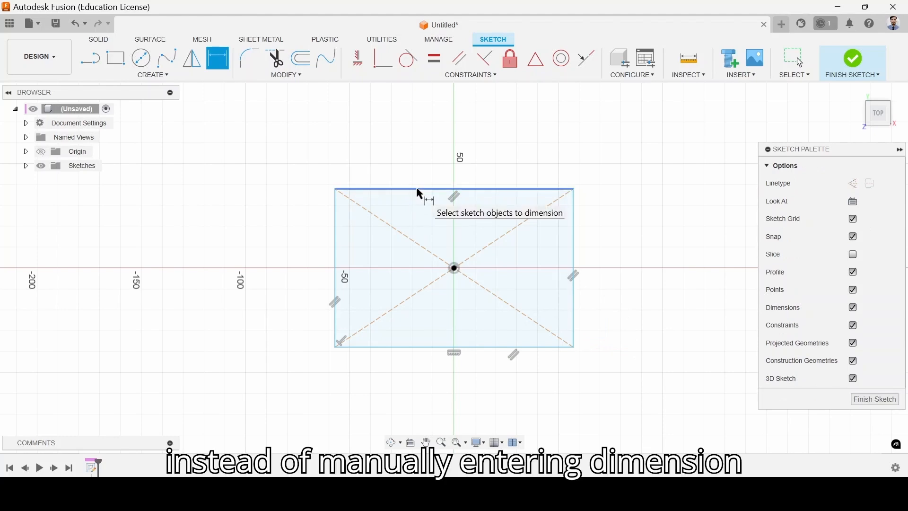
left_click(418, 190)
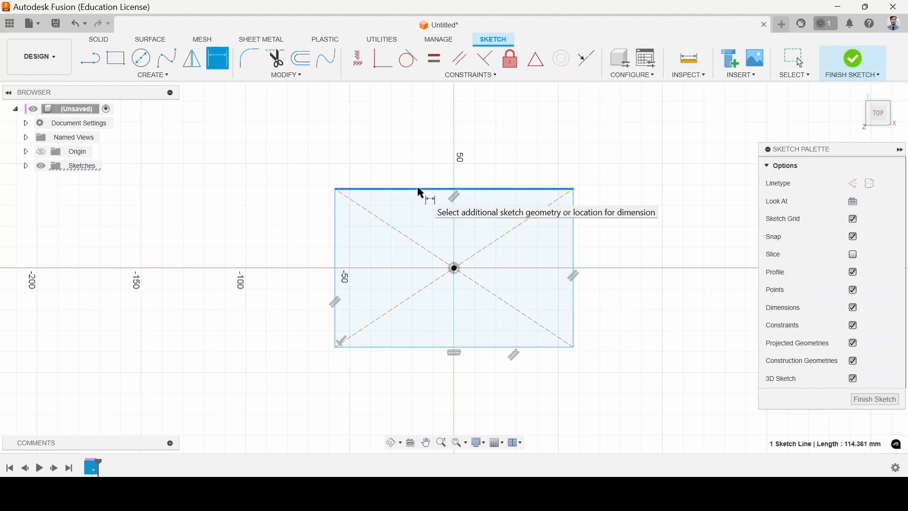
left_click(449, 144)
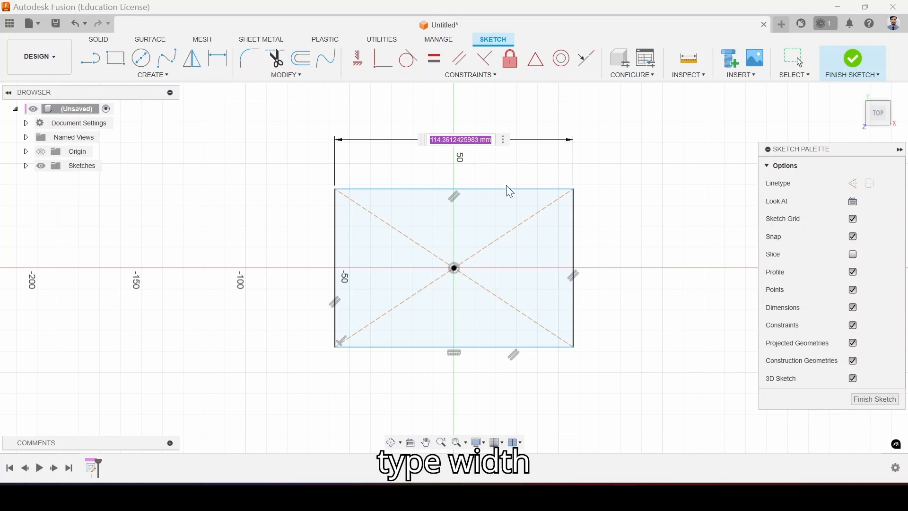
type("w")
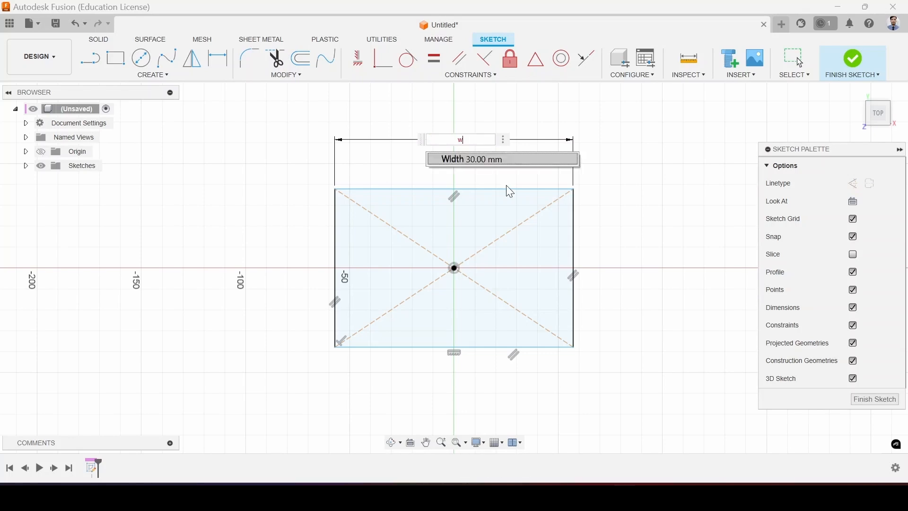
key("Return")
key("Return")
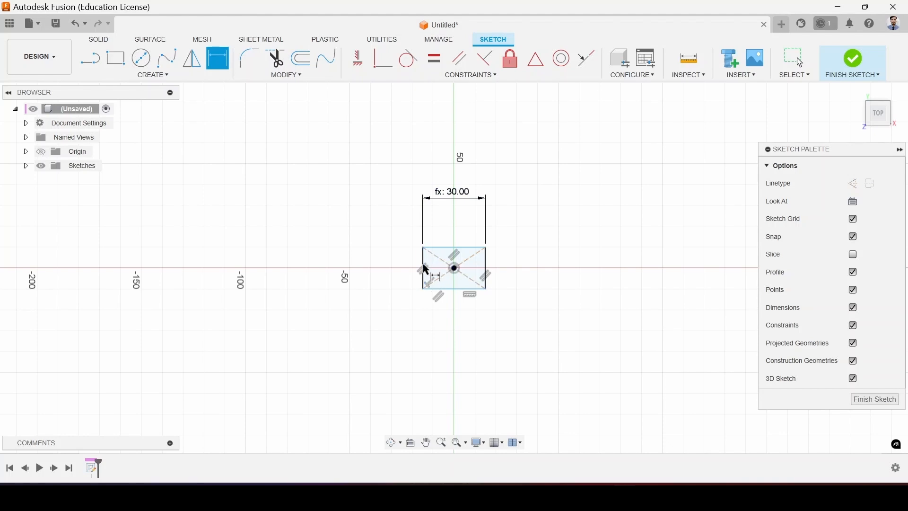
key("Return")
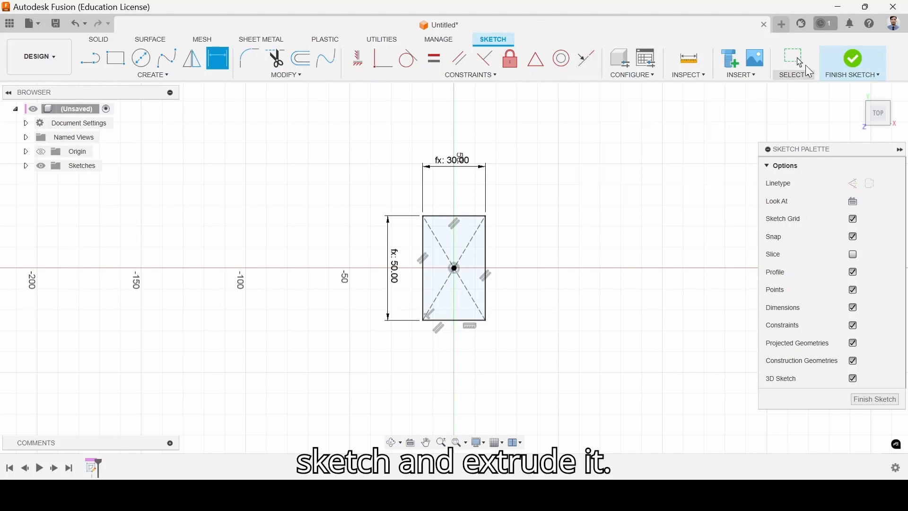
left_click(853, 62)
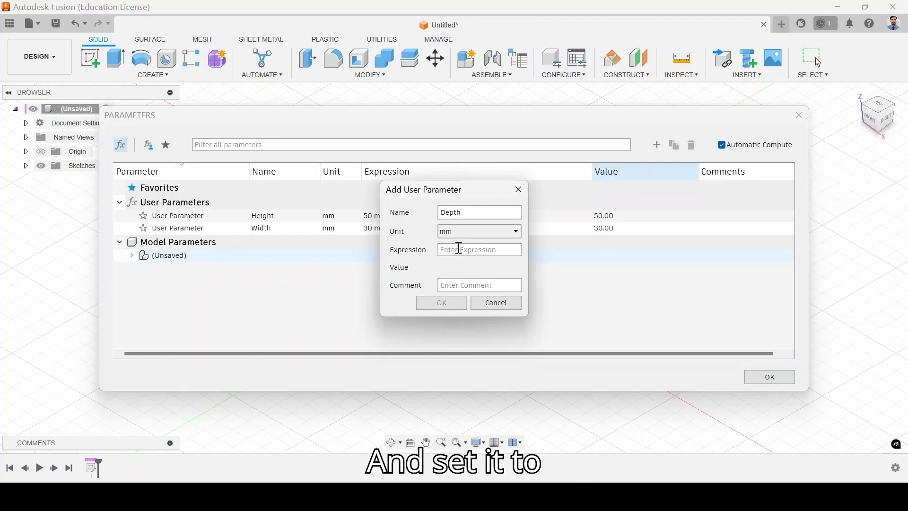
Add a third user parameter named Depth with the expression 20 mm
type("20")
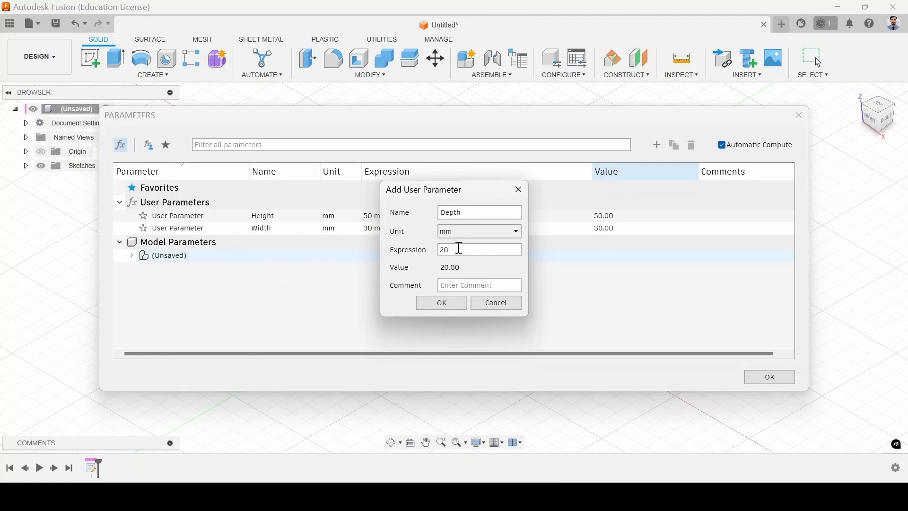
type("mm")
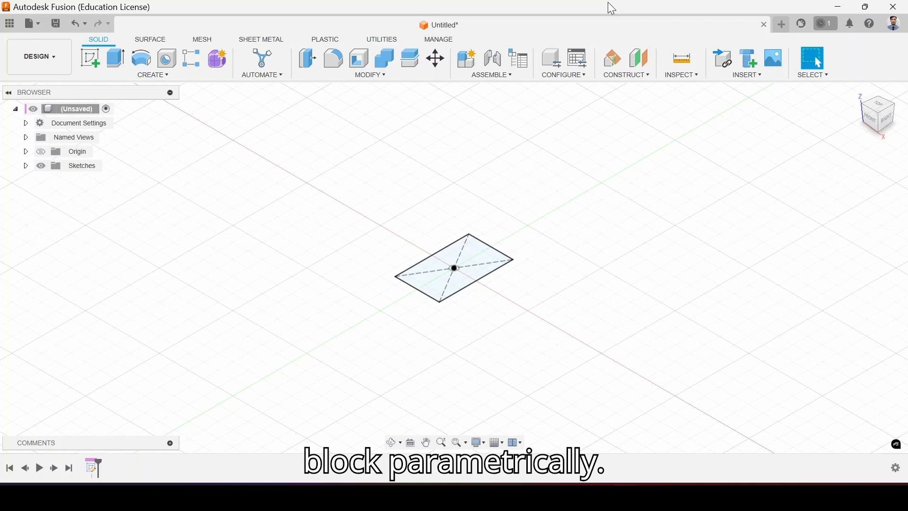
Extrude the rectangle profile to one side as a new body, using the Depth parameter as the distance
left_click(857, 91)
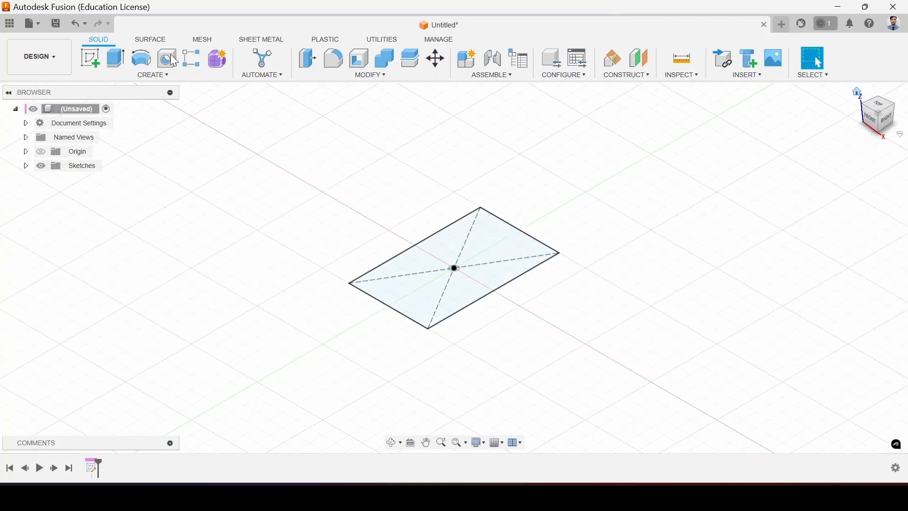
left_click(117, 60)
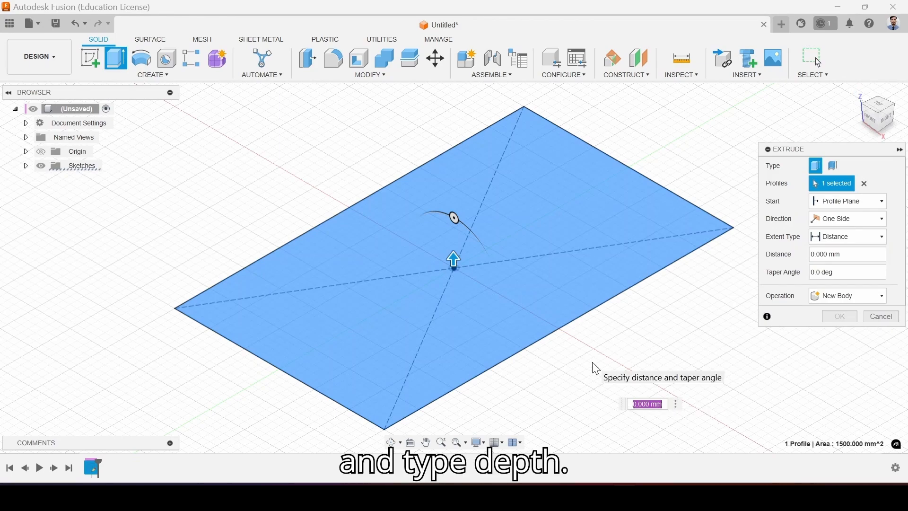
type("de")
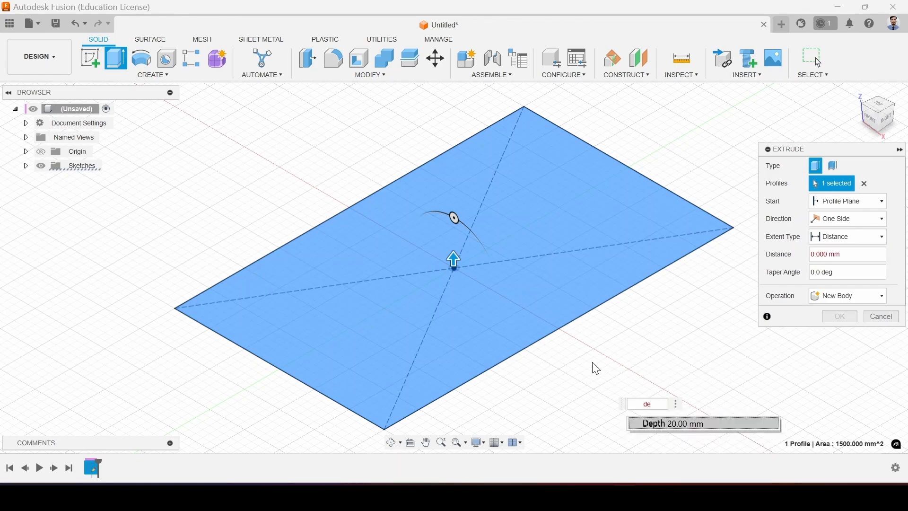
key("Return")
key("Return")
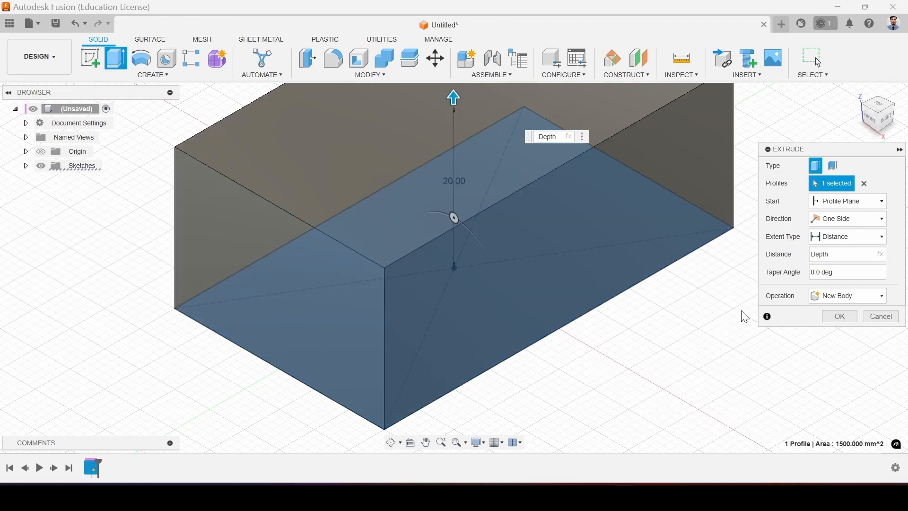
left_click(830, 318)
Reduce the value of the Width user parameter to make the block narrower
left_click(857, 91)
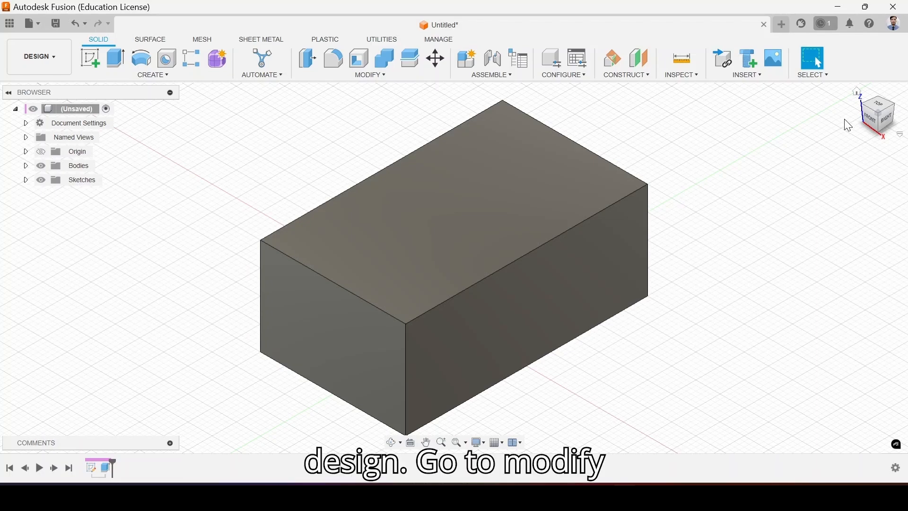
left_click(371, 75)
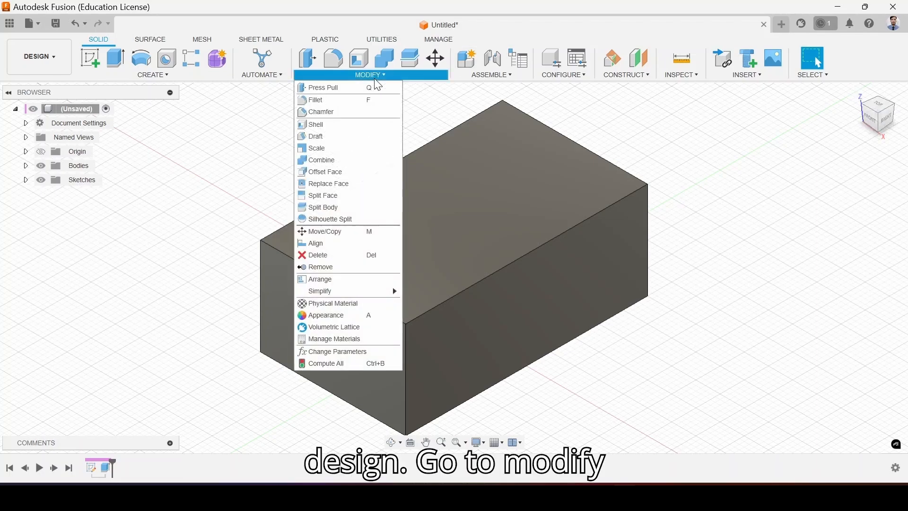
left_click(330, 352)
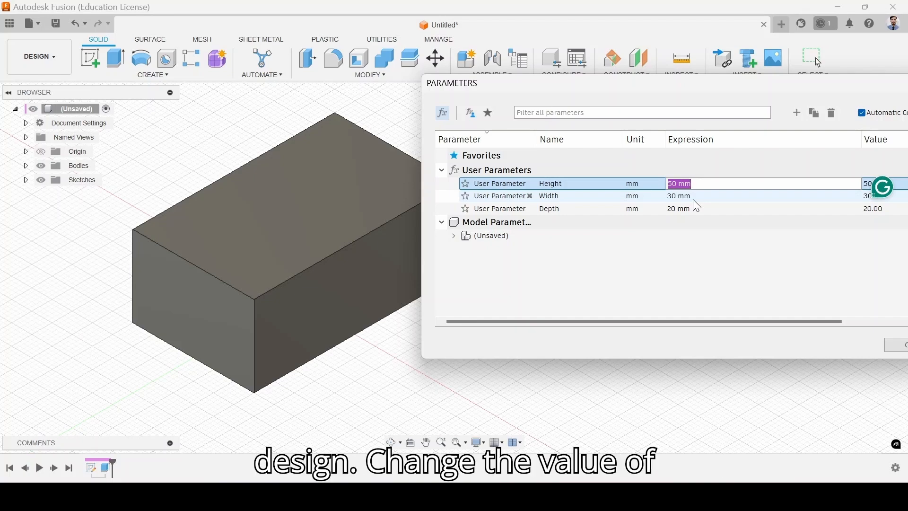
left_click(609, 196)
left_click(896, 345)
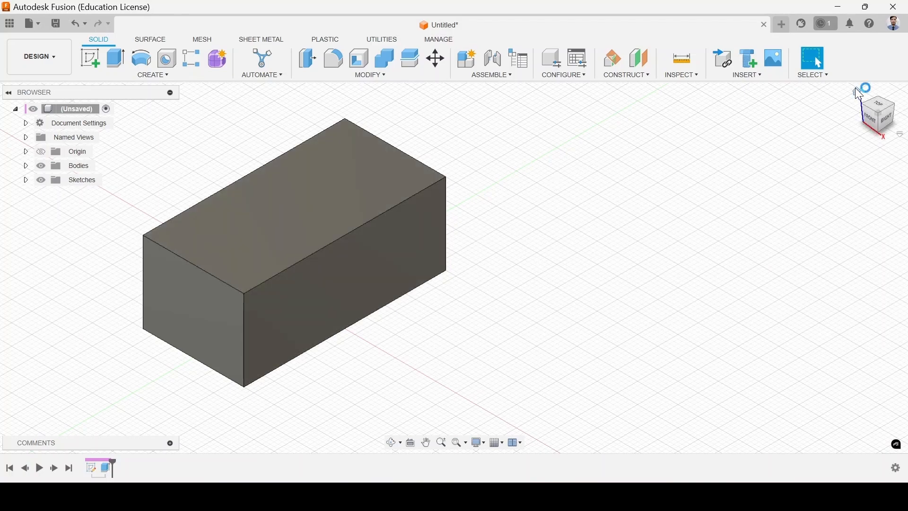
left_click(856, 92)
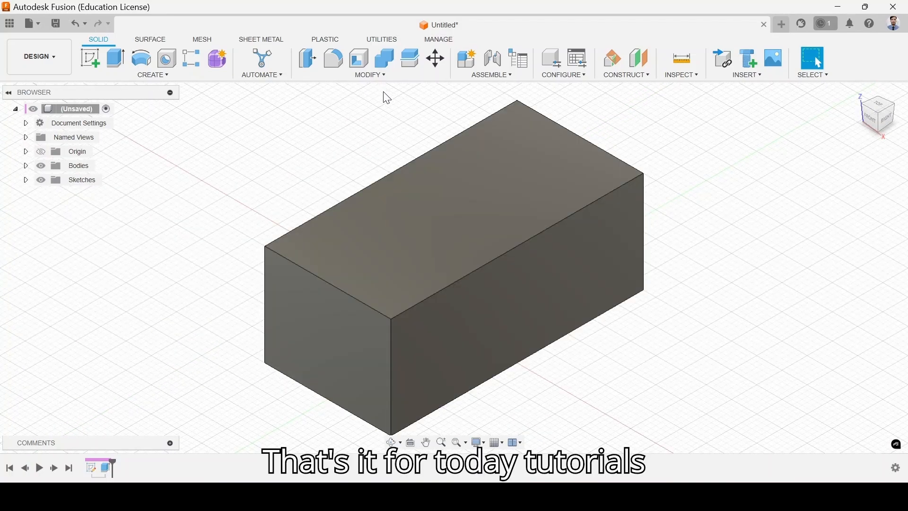